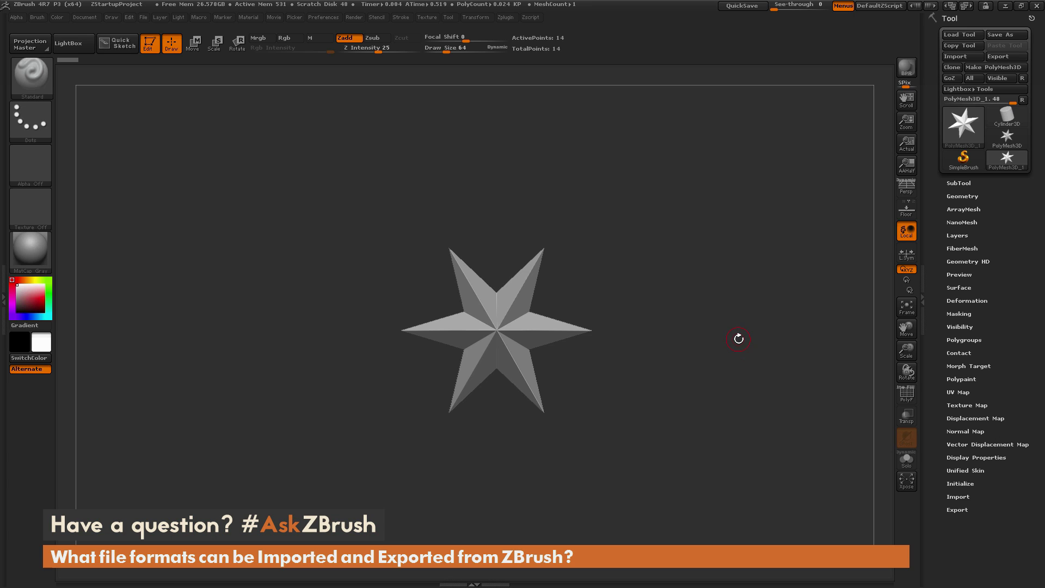
Orbit the six-pointed star slightly to view it from a different angle.
mouse_move(734, 315)
mouse_down()
mouse_move(727, 334)
mouse_move(741, 327)
mouse_up()
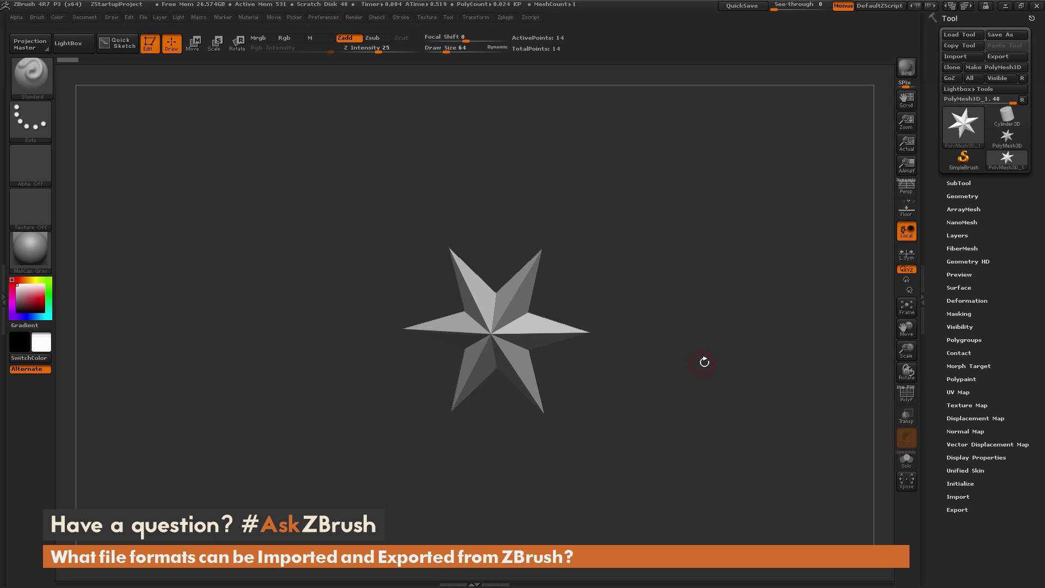
mouse_move(704, 370)
mouse_down()
mouse_move(669, 329)
mouse_move(694, 397)
mouse_move(723, 367)
mouse_move(702, 360)
mouse_move(711, 378)
mouse_up()
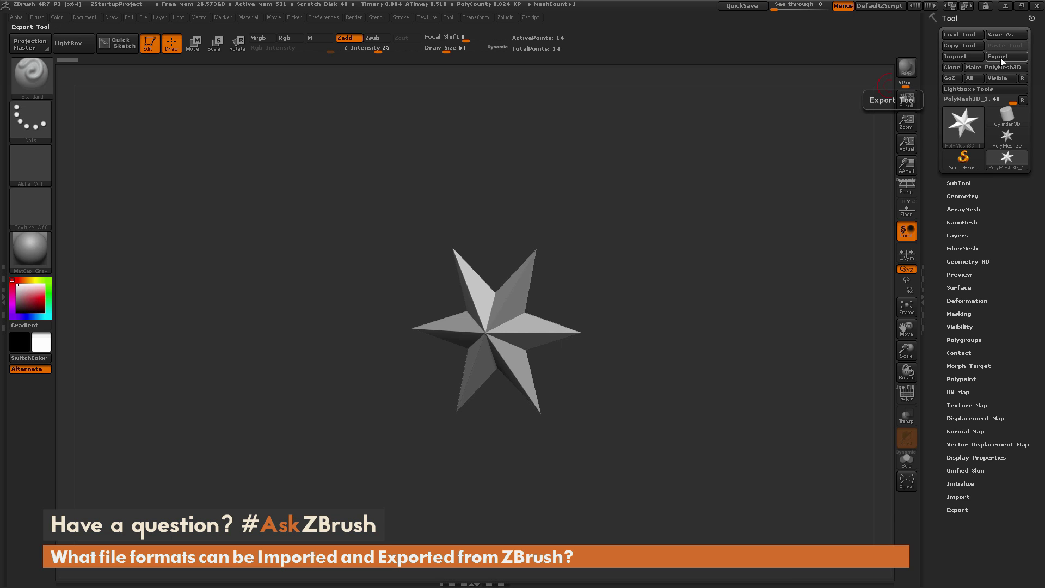
Import ArmorOBJ in OBJ Format so the armored bust replaces the star.
click(967, 57)
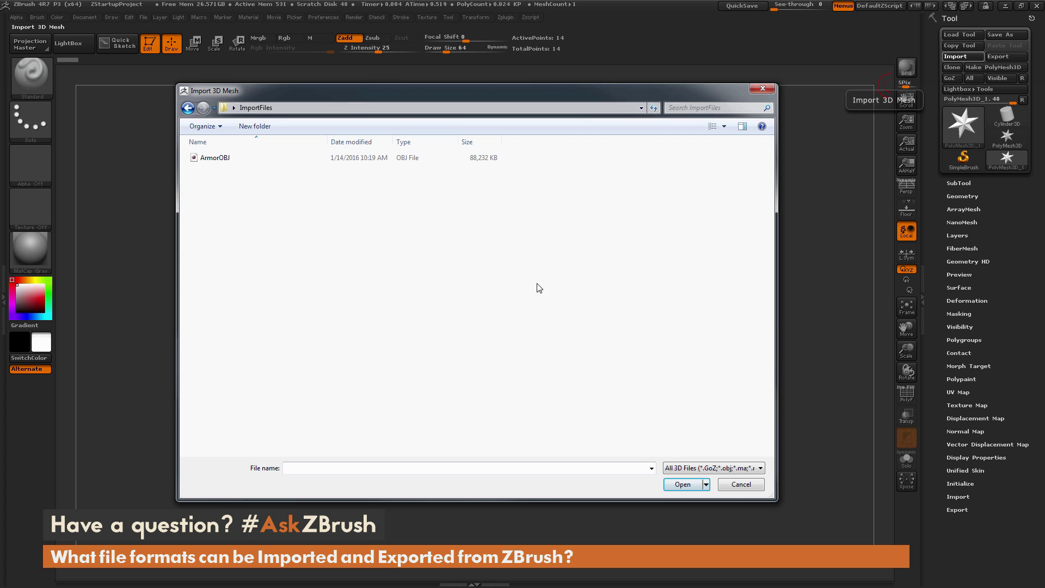
click(692, 468)
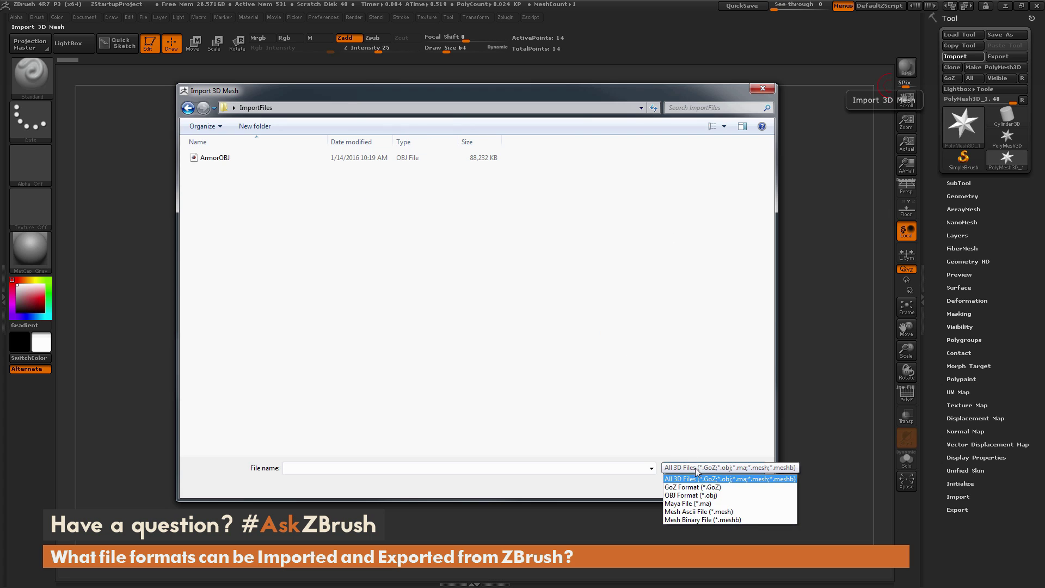
click(719, 495)
double_click(221, 158)
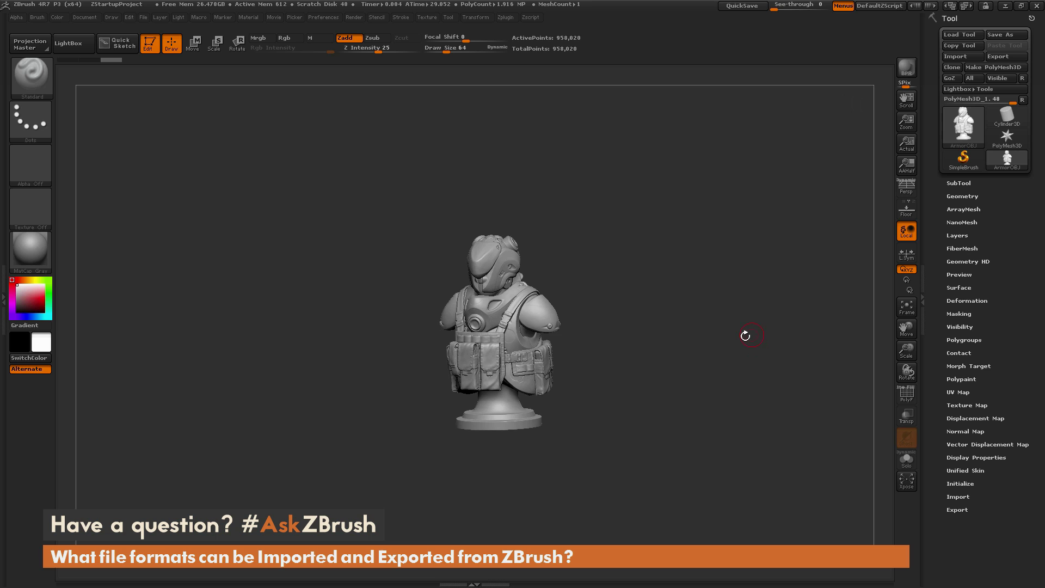
click(1000, 56)
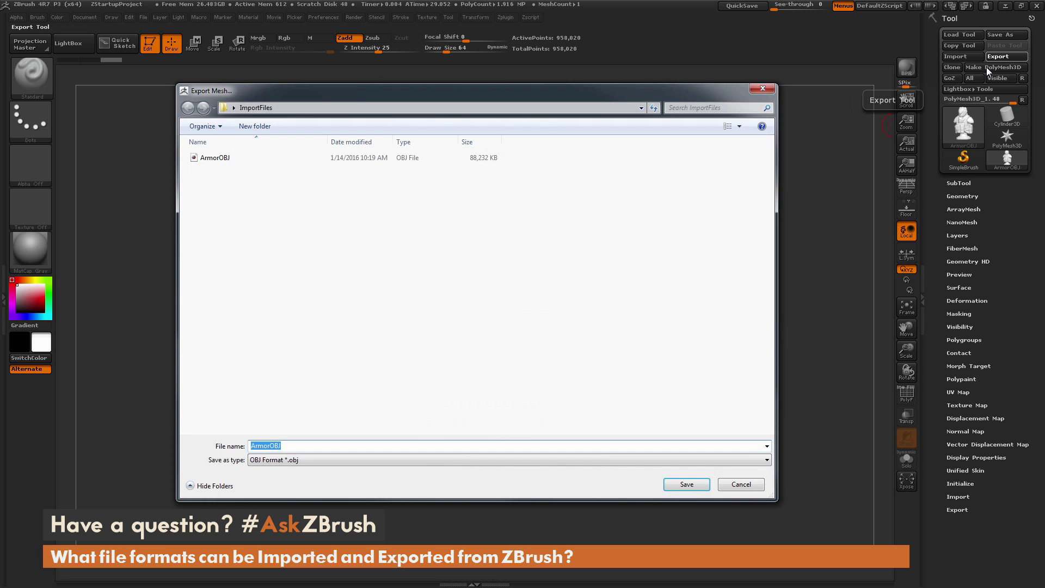
click(606, 461)
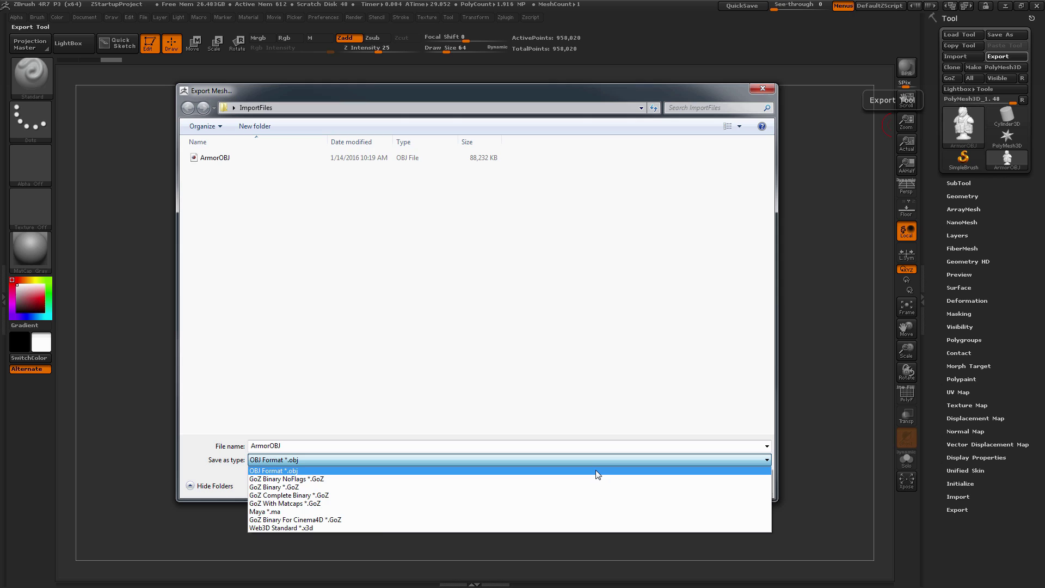
click(595, 475)
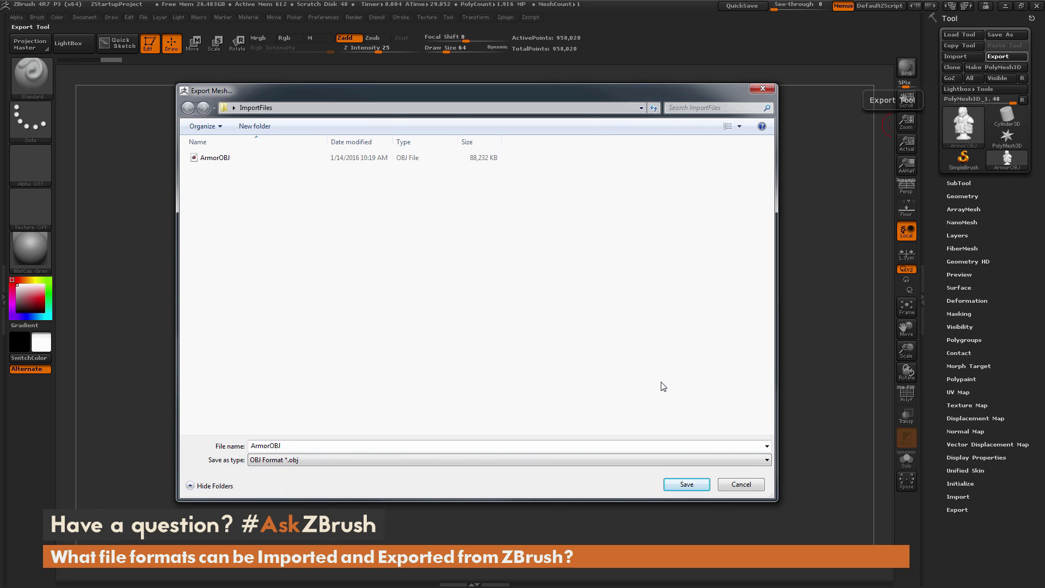
click(740, 484)
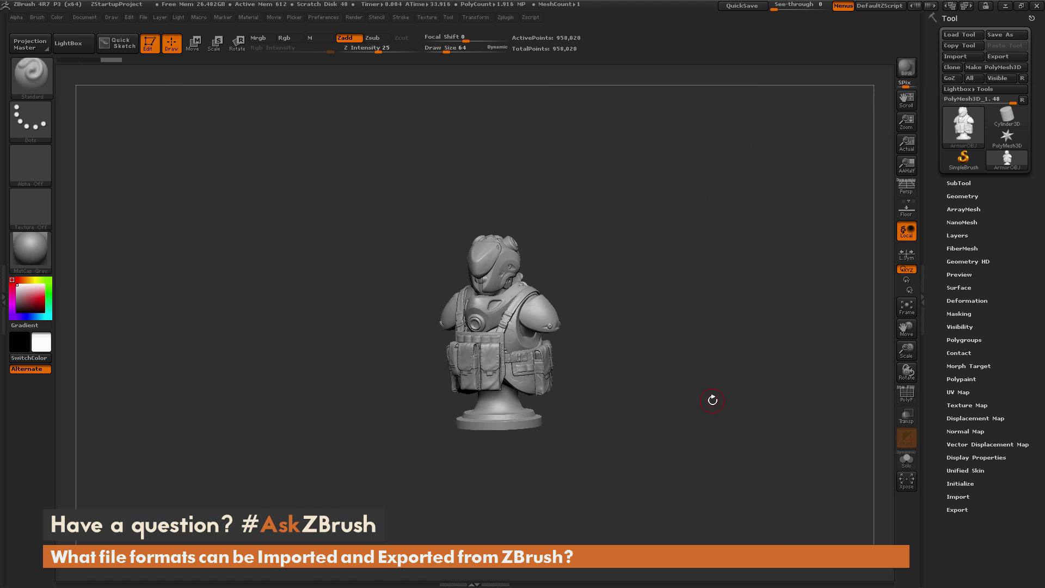
Expand 3D Print Exporter and FBX ExportImport in the Zplugin menu.
click(506, 17)
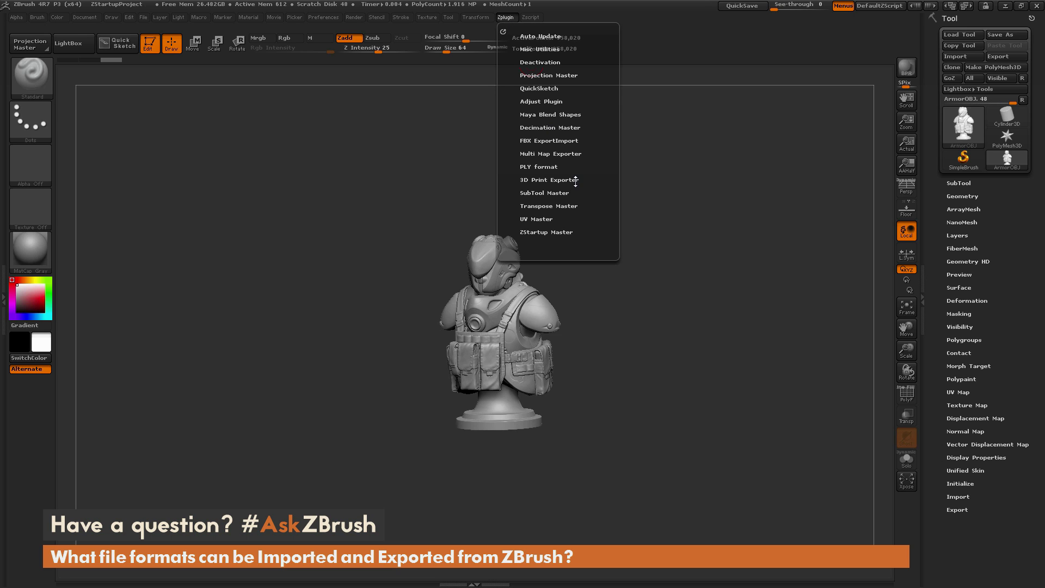
click(548, 180)
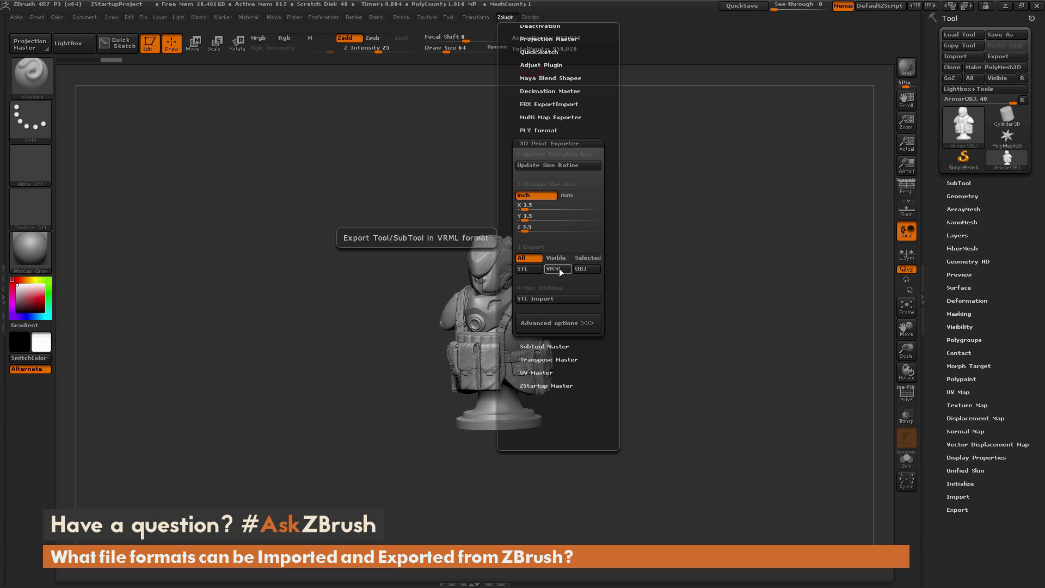
click(565, 104)
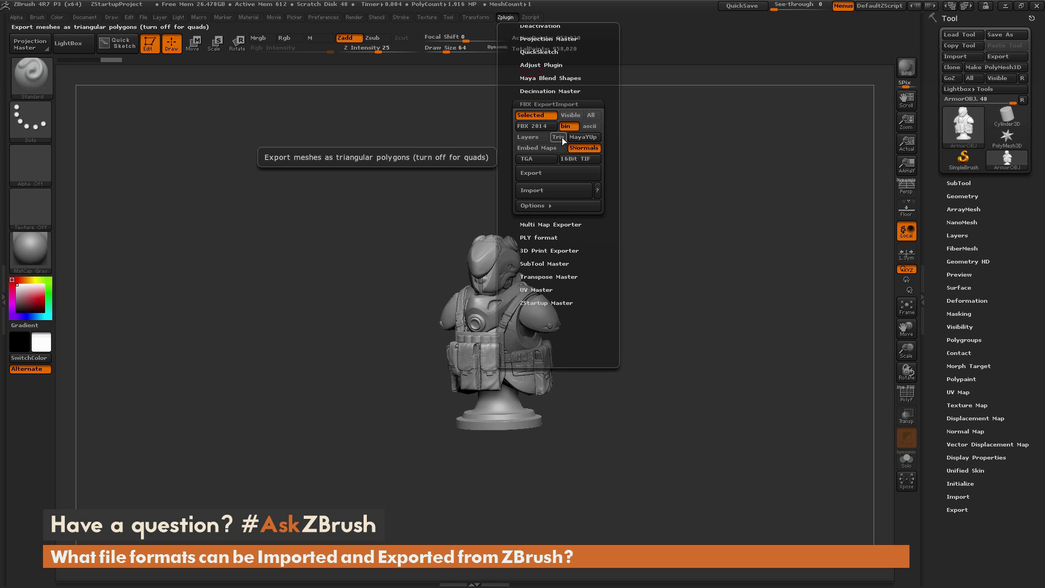
Import TurtleShellFBX.fbx through FBX ExportImport and orbit the turtle to a side view.
click(559, 191)
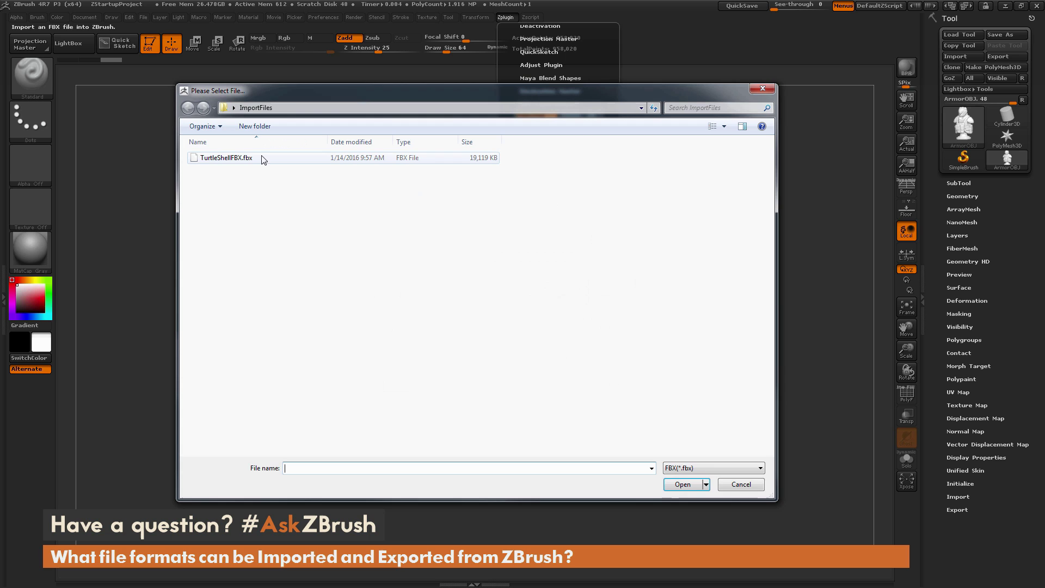
double_click(266, 159)
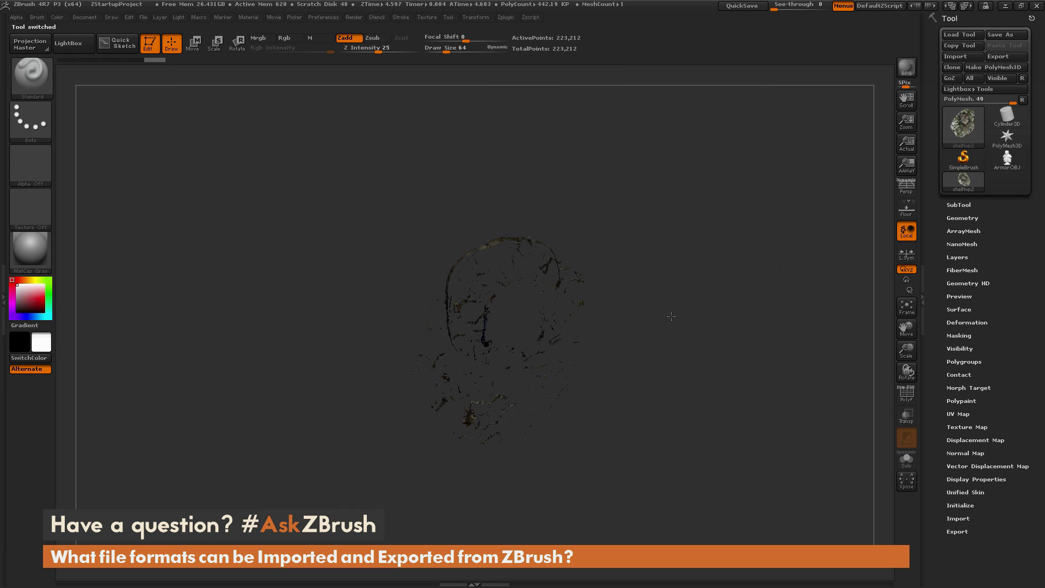
mouse_move(676, 310)
mouse_down()
mouse_move(626, 251)
mouse_move(660, 237)
mouse_move(669, 314)
mouse_move(657, 285)
mouse_move(642, 290)
mouse_move(645, 257)
mouse_move(676, 329)
mouse_up()
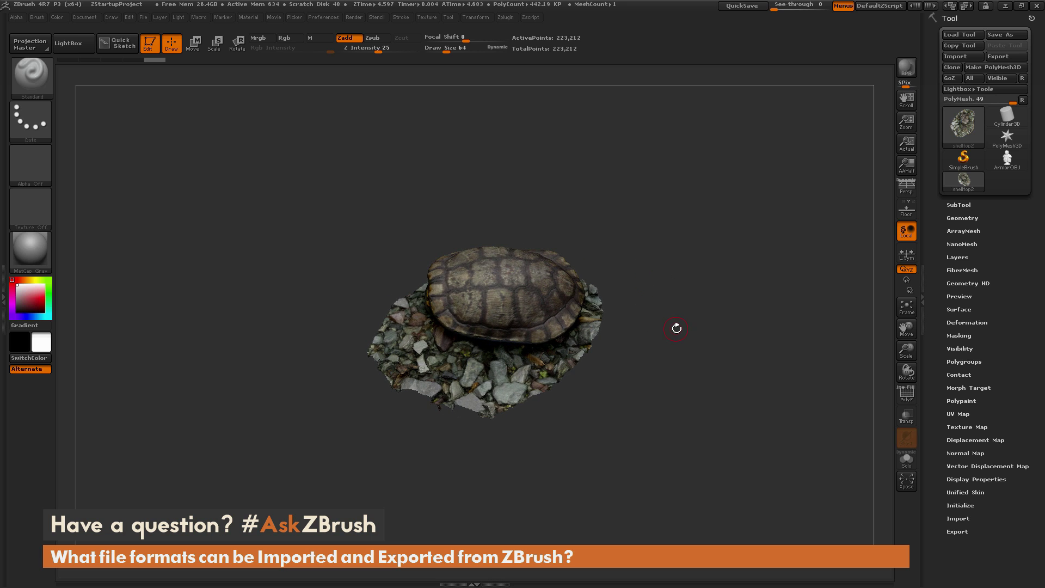
Import ShoePLY.ply via the PLY format plugin and orbit the sneaker to a three-quarter view.
click(508, 18)
click(577, 131)
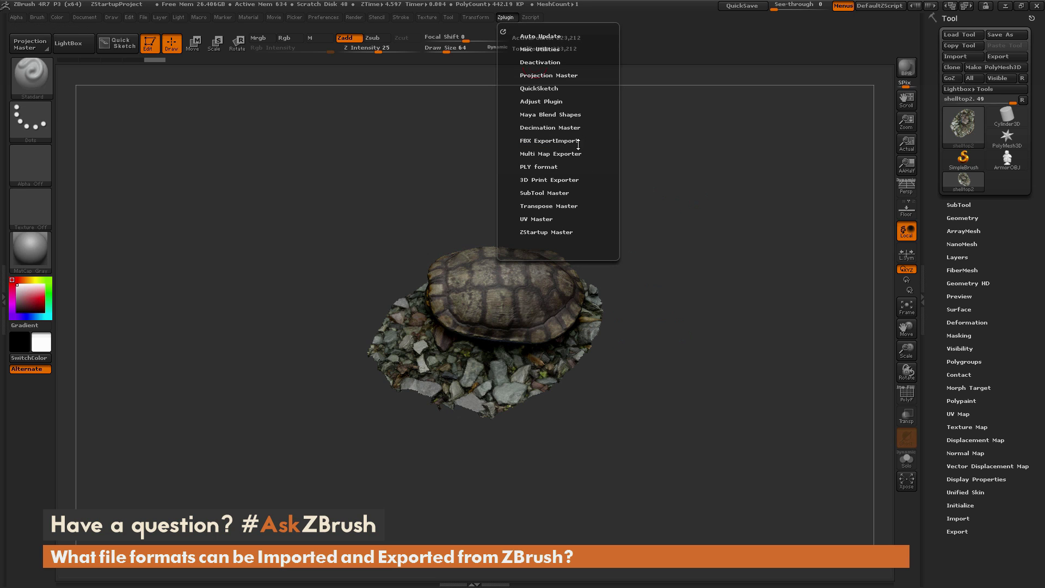
click(547, 167)
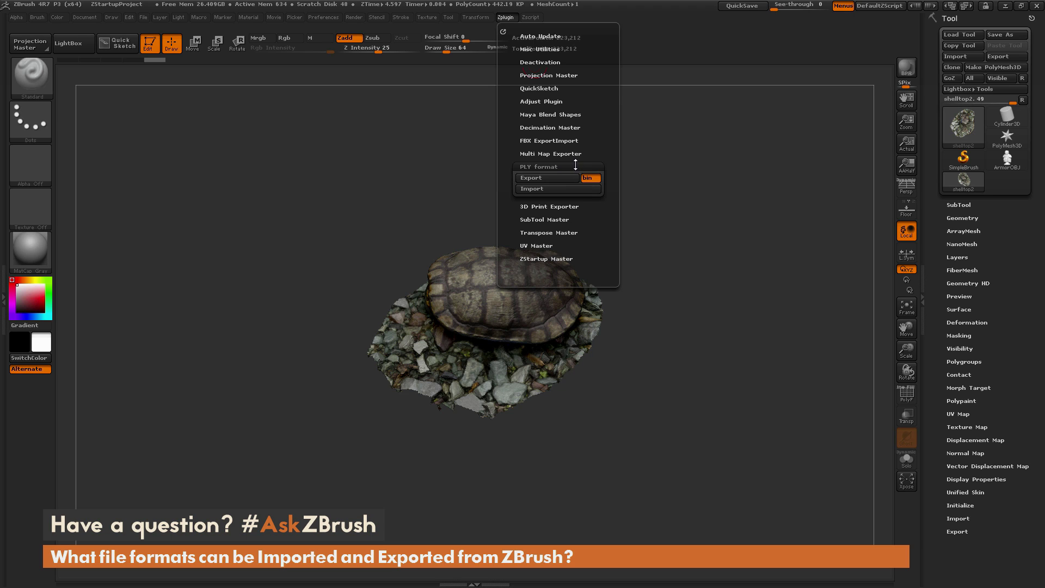
click(556, 189)
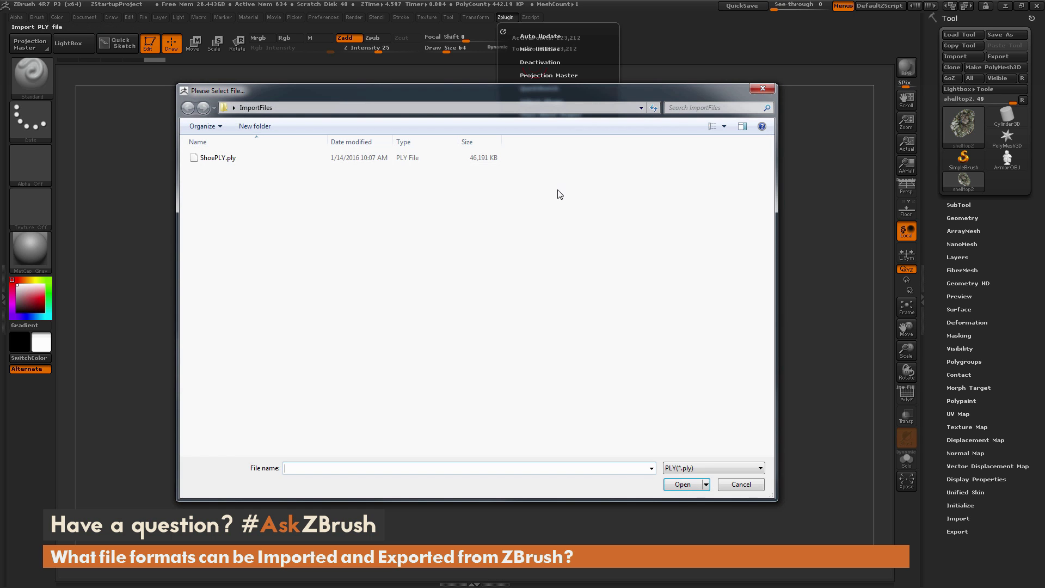
double_click(249, 161)
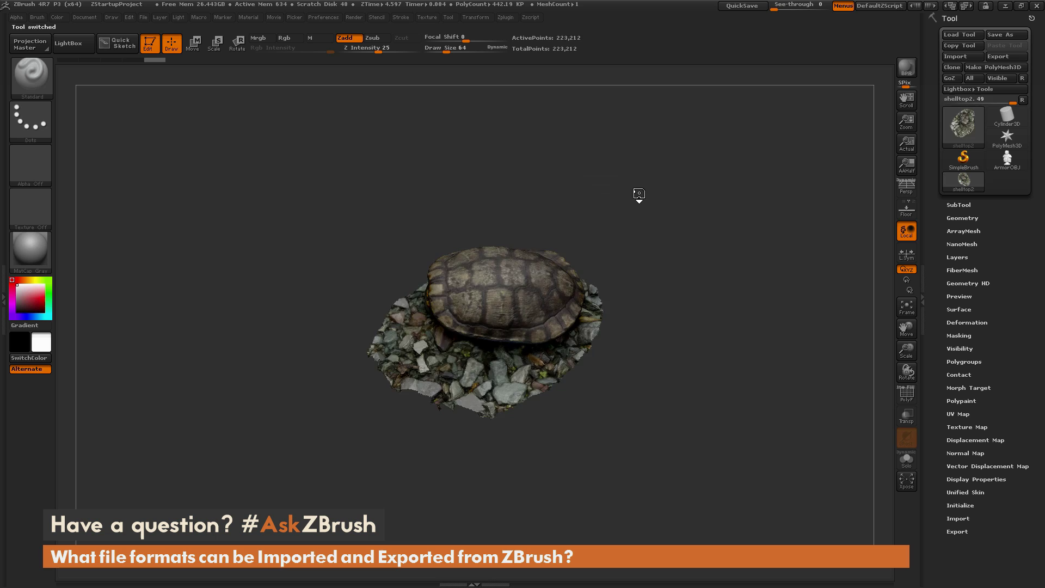
drag(697, 205, 726, 229)
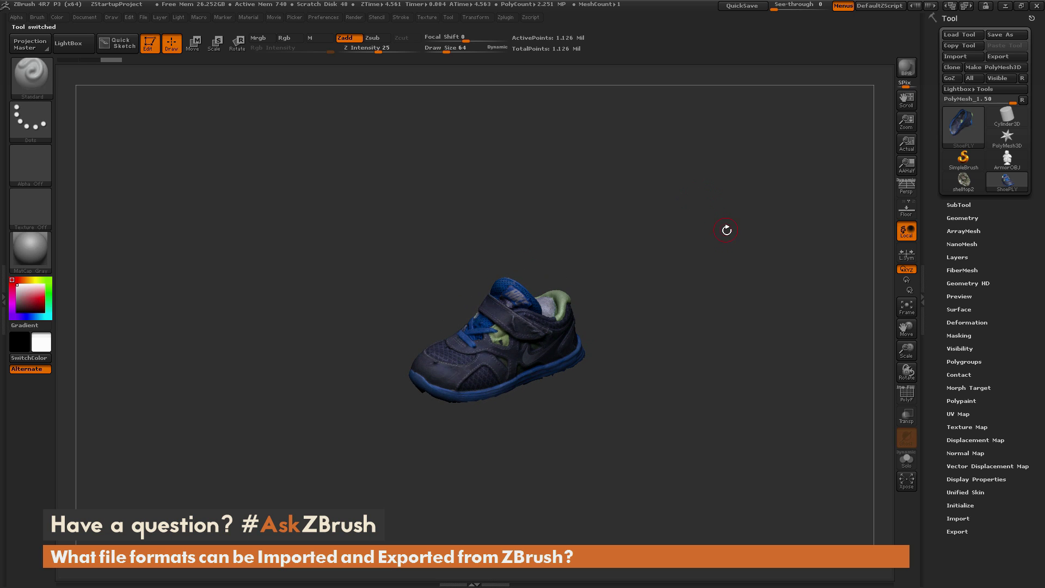
click(506, 19)
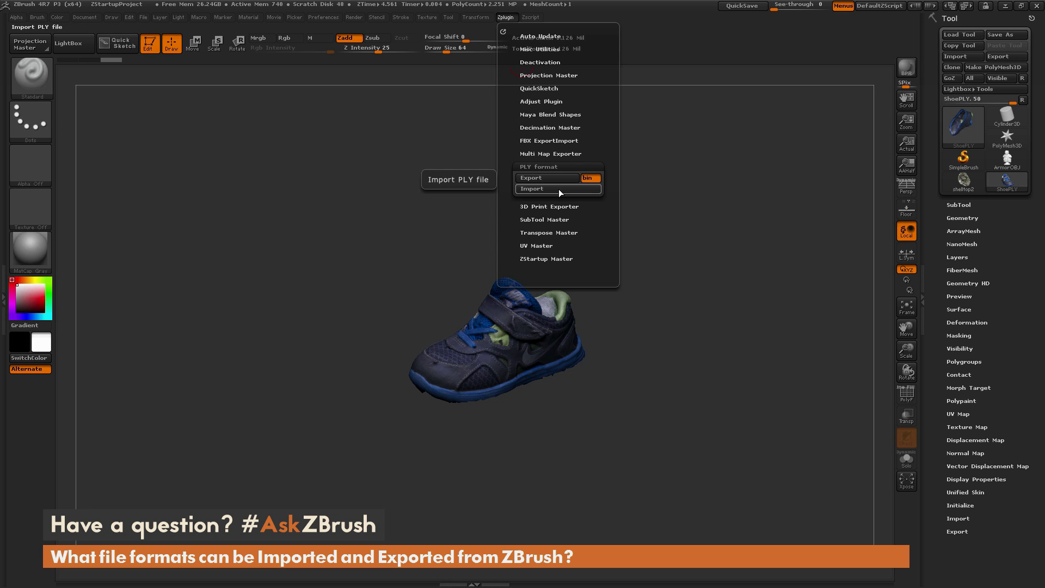
click(569, 166)
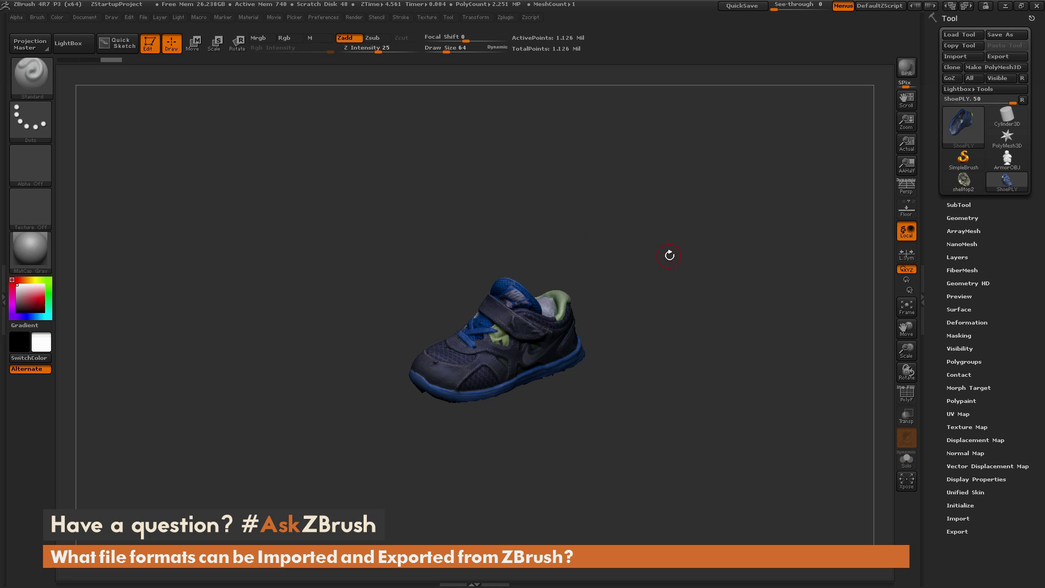
drag(623, 228, 634, 255)
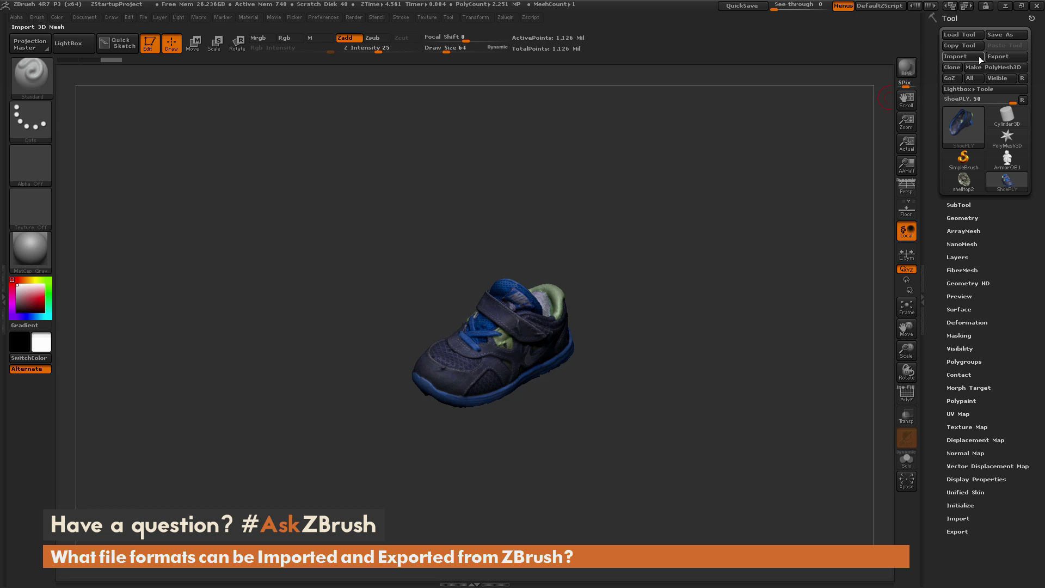
click(508, 18)
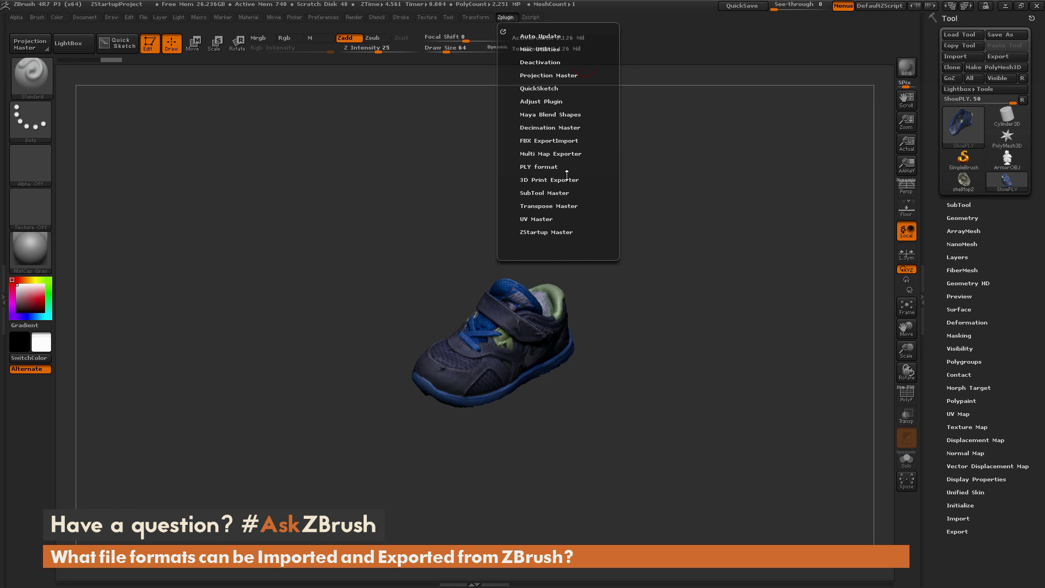
shift+click(550, 180)
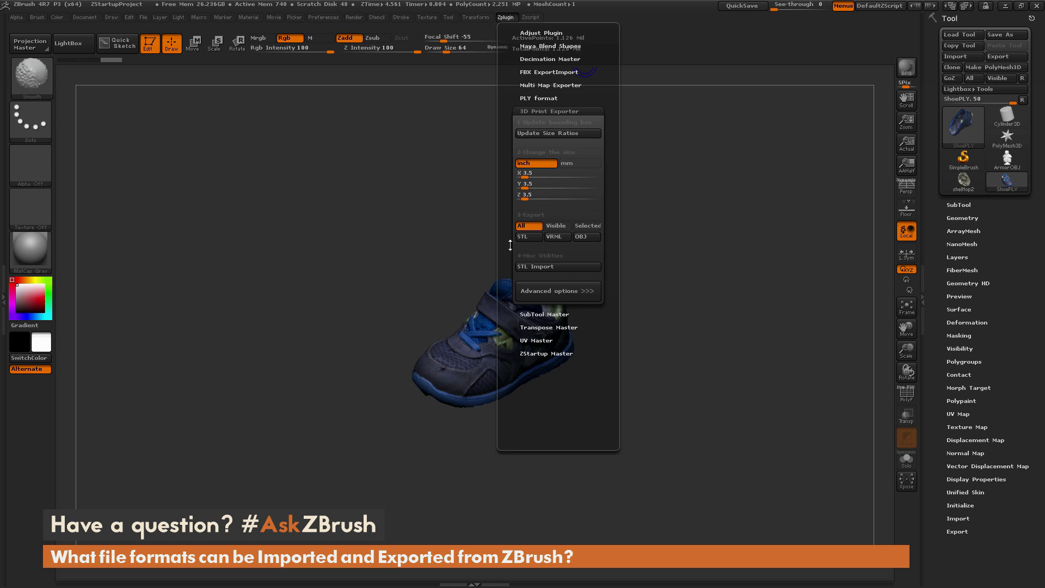
click(563, 69)
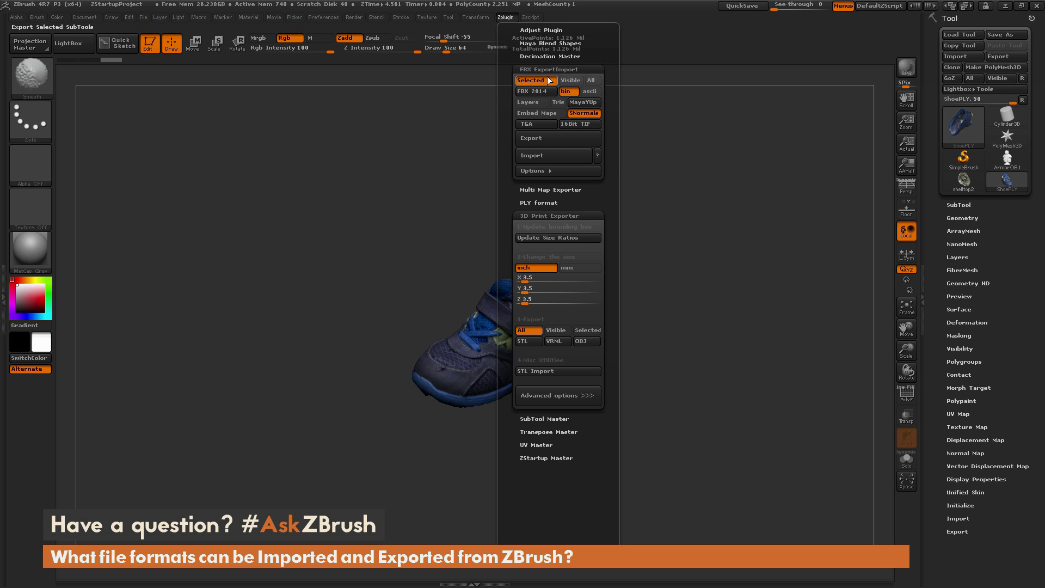
click(550, 204)
click(537, 214)
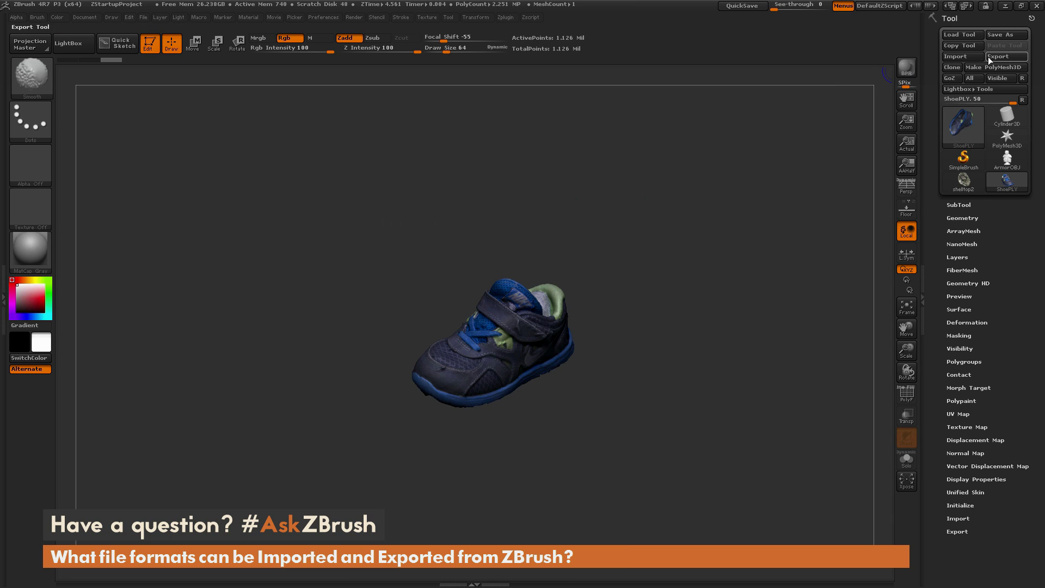
click(509, 18)
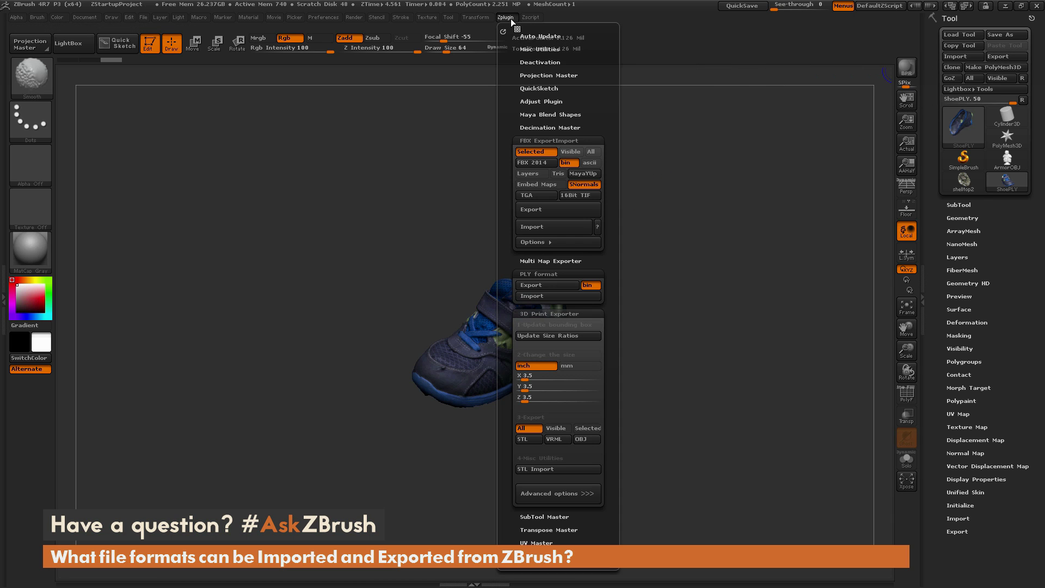